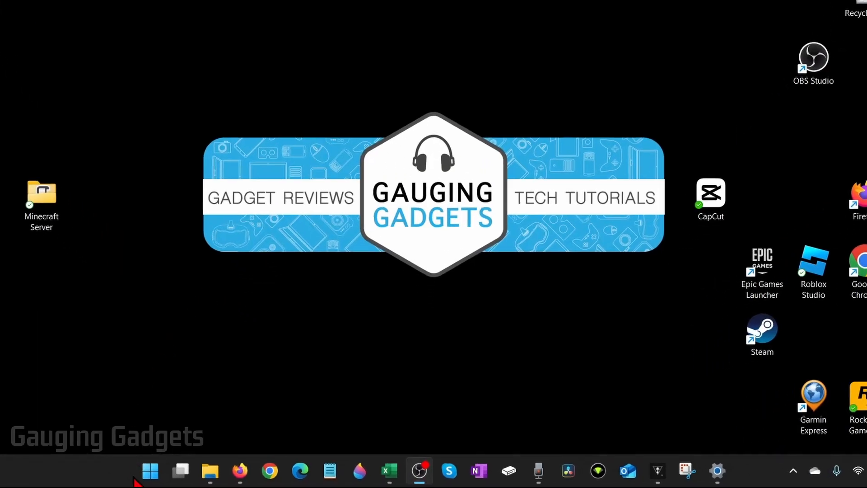
Step: Search the Microsoft Store for 'vlc' and install VLC media player by VideoLAN
{"action": "left_click", "coordinate": [151, 470]}
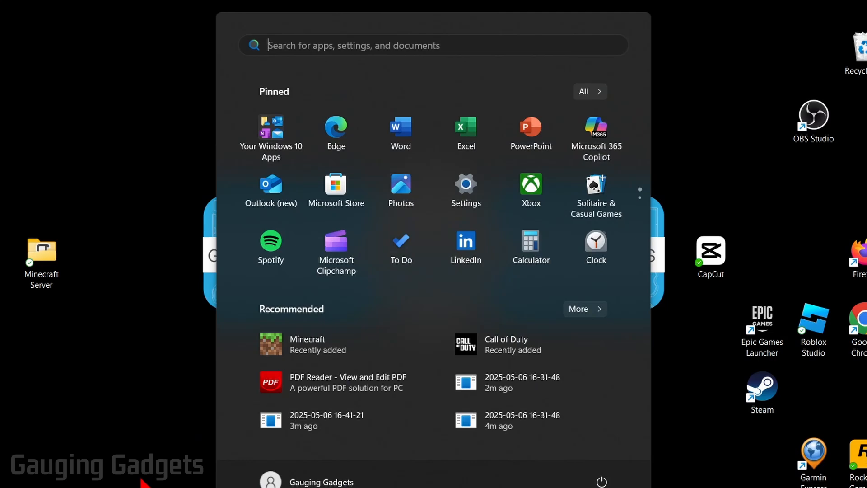
{"action": "type", "text": "sto"}
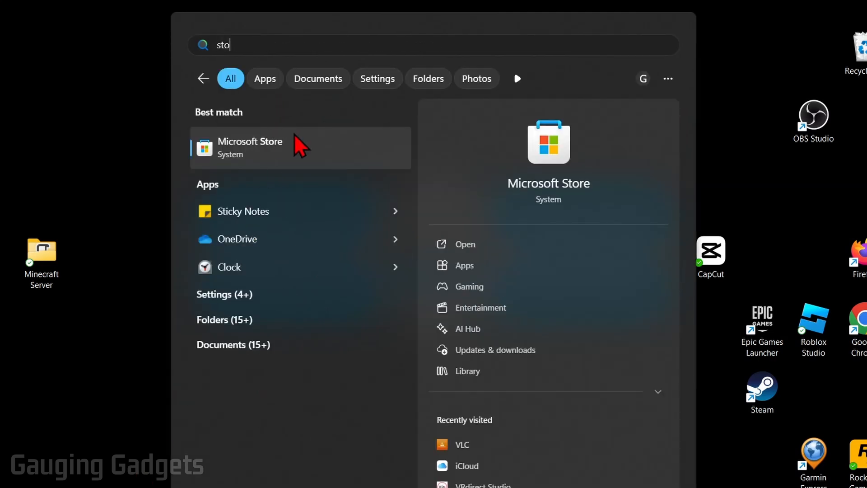
{"action": "left_click", "coordinate": [283, 152]}
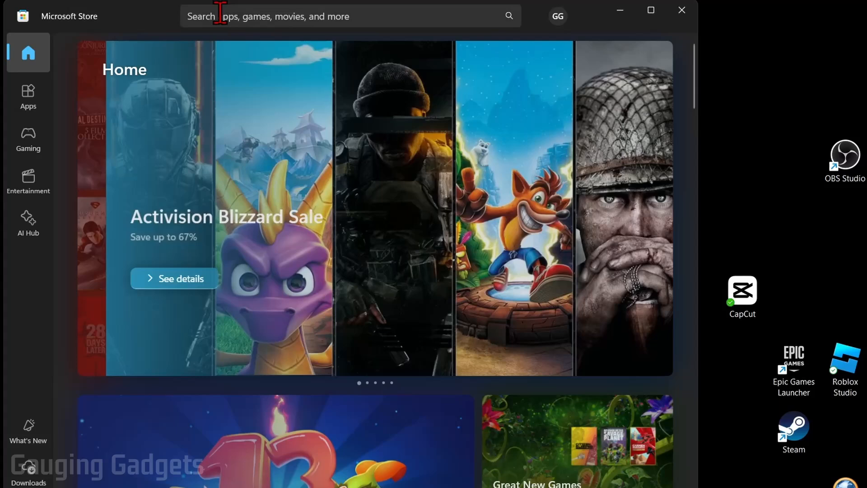
{"action": "left_click", "coordinate": [271, 16]}
{"action": "type", "text": "vlc"}
{"action": "key", "text": "Return"}
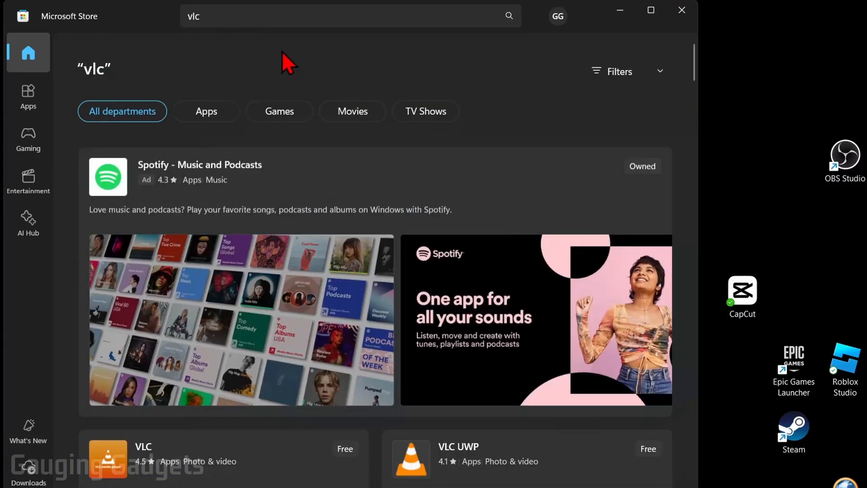
{"action": "scroll", "coordinate": [282, 136], "scroll_direction": "down", "scroll_amount": 3}
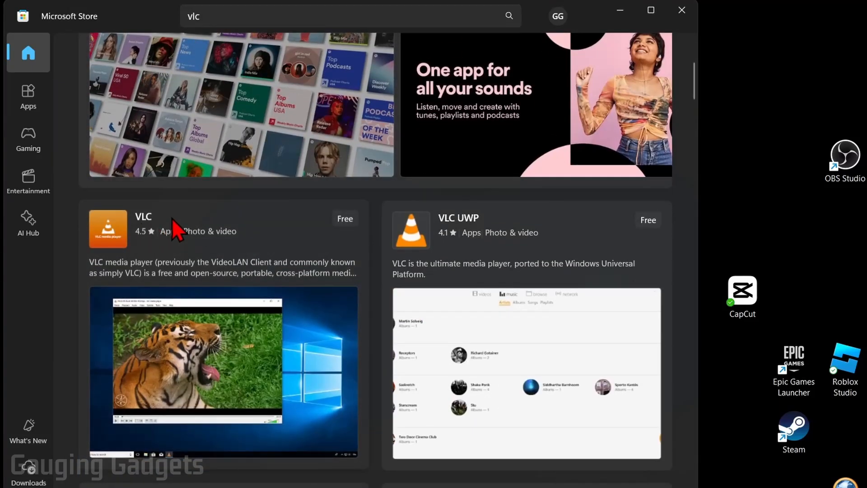
{"action": "left_click", "coordinate": [172, 219]}
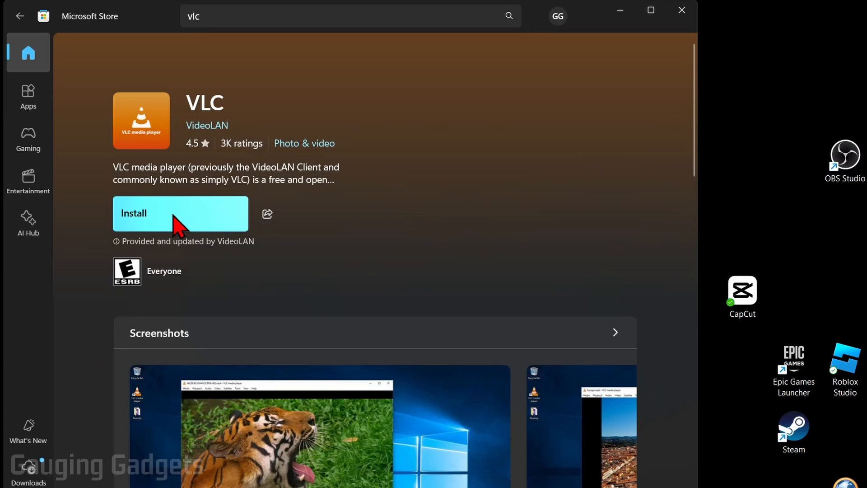
{"action": "left_click", "coordinate": [175, 220]}
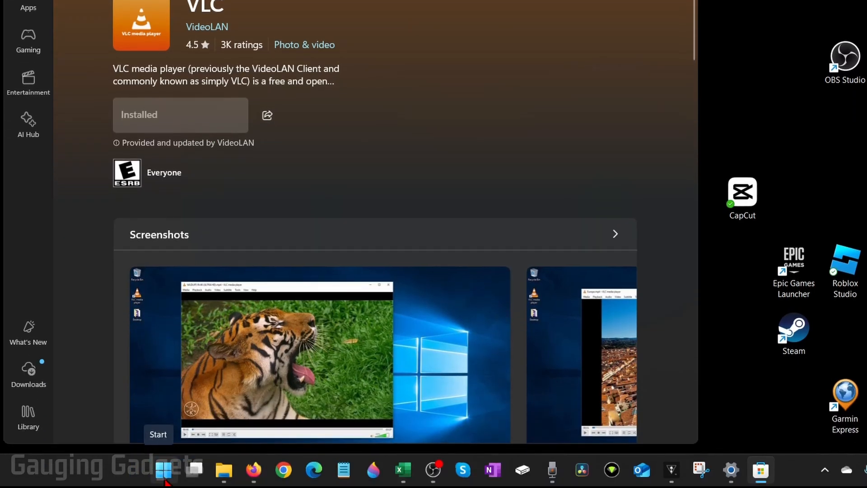
Step: Launch VLC media player from the Start menu search for 'vlc'
{"action": "left_click", "coordinate": [163, 470]}
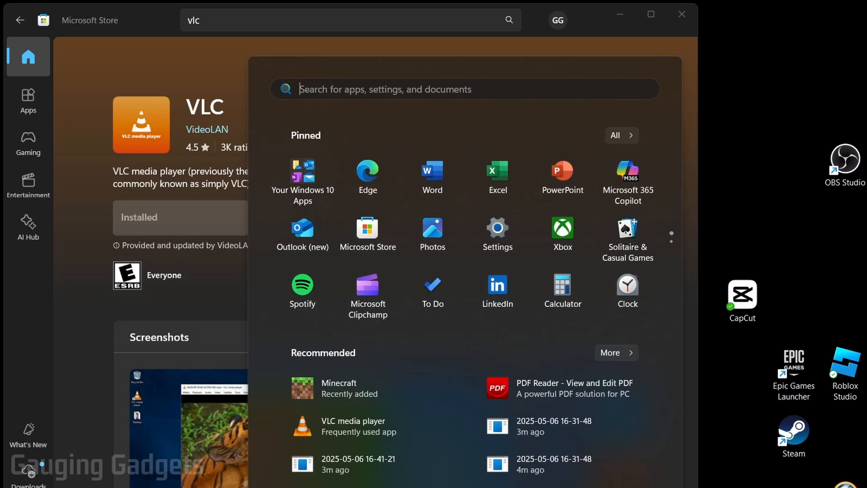
{"action": "type", "text": "vlc"}
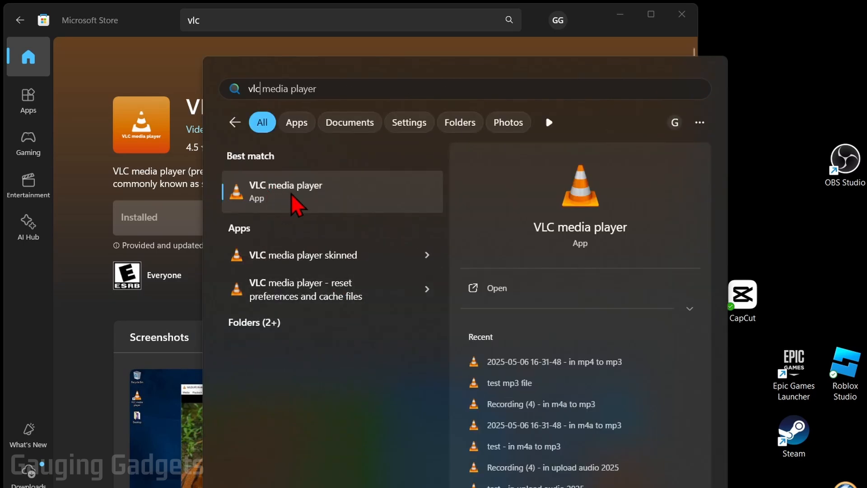
{"action": "left_click", "coordinate": [295, 202]}
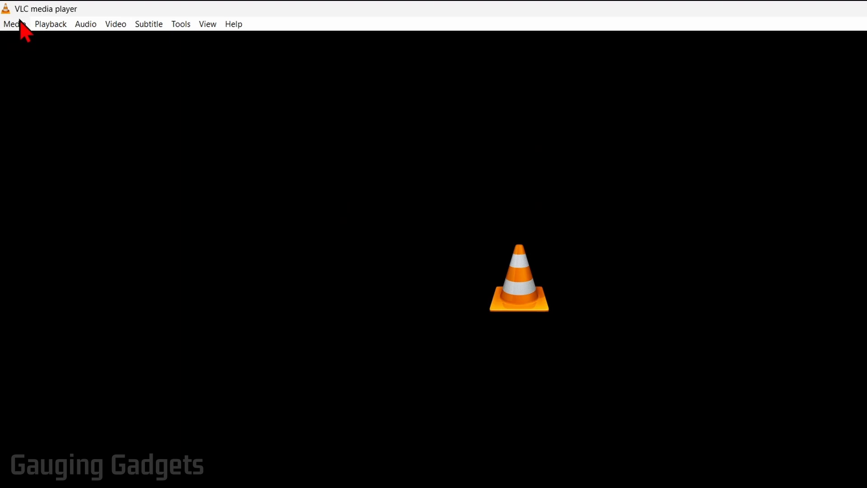
{"action": "left_click", "coordinate": [15, 27]}
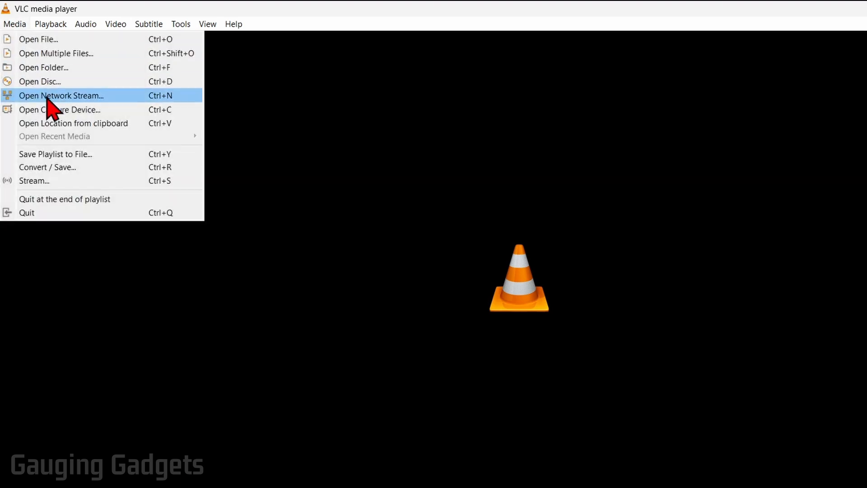
{"action": "left_click", "coordinate": [54, 168]}
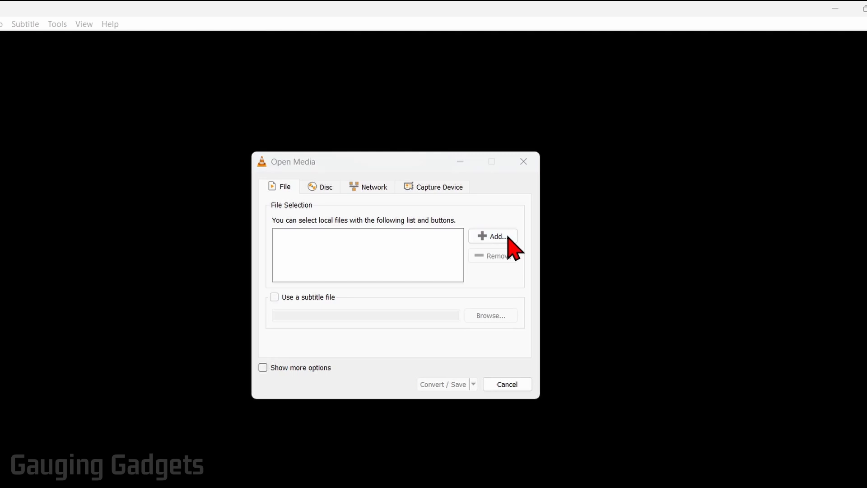
{"action": "left_click", "coordinate": [620, 237]}
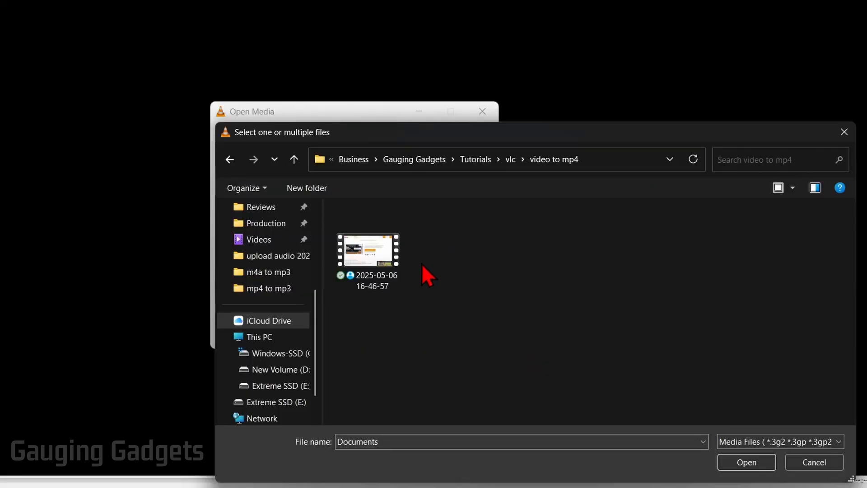
{"action": "double_click", "coordinate": [380, 261]}
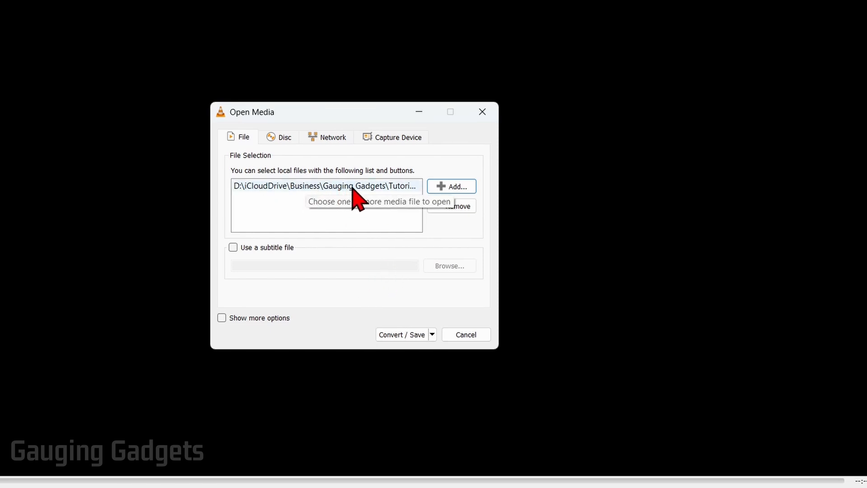
Step: Choose the Video - H.264 + MP3 (MP4) conversion profile
{"action": "left_click", "coordinate": [405, 335]}
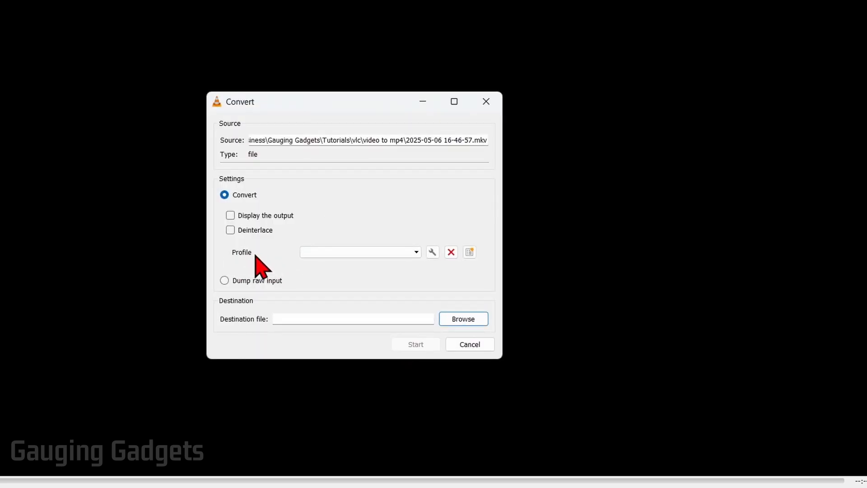
{"action": "left_click", "coordinate": [416, 253]}
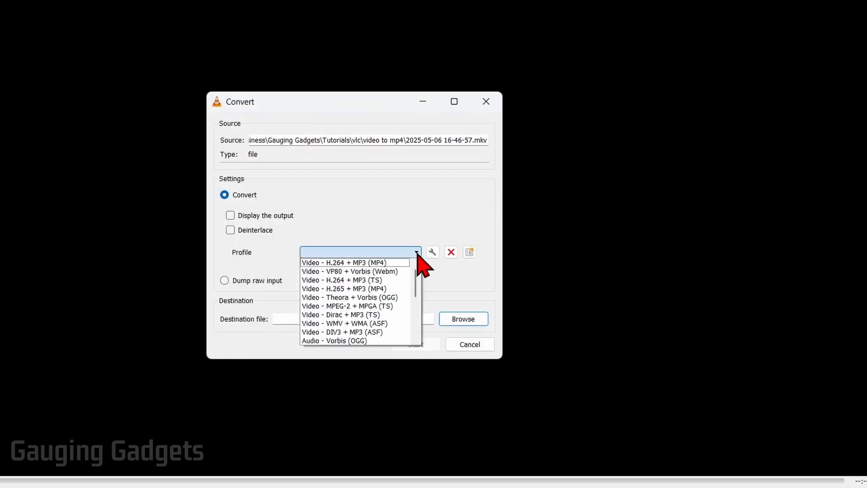
{"action": "left_click", "coordinate": [392, 265]}
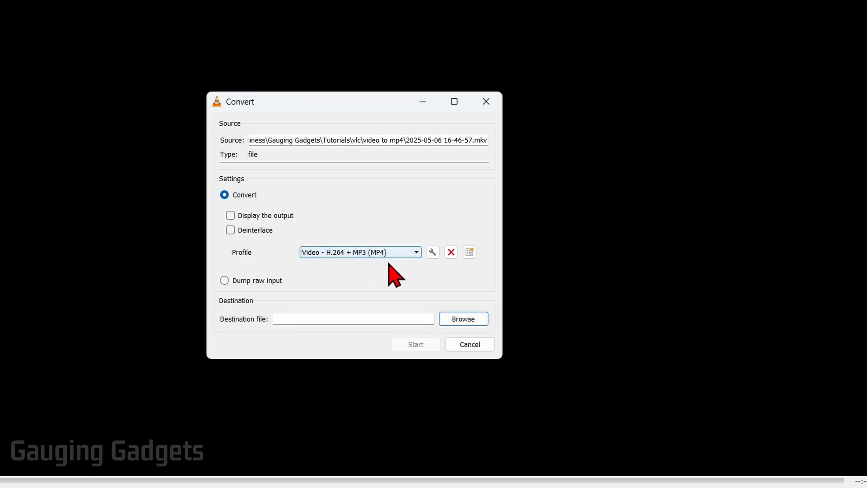
Step: Save the output as 'Test MP4 file' in the video to mp4 folder and start converting
{"action": "left_click", "coordinate": [465, 319]}
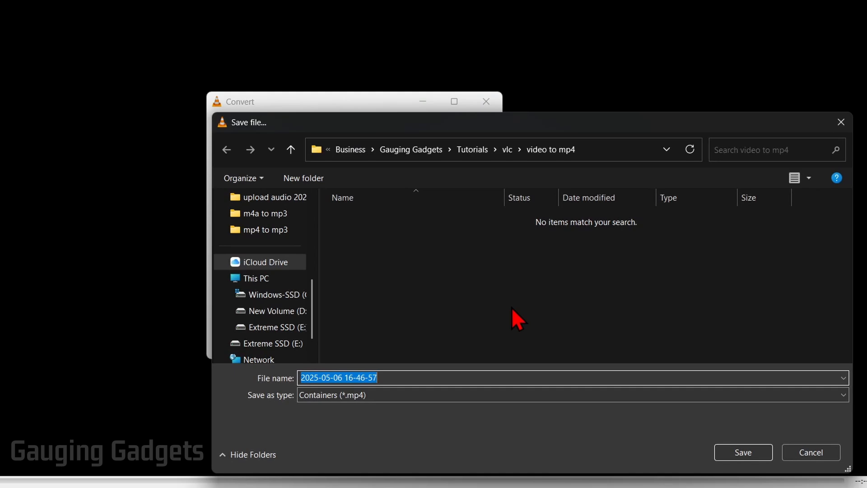
{"action": "type", "text": "Test MP4 fil"}
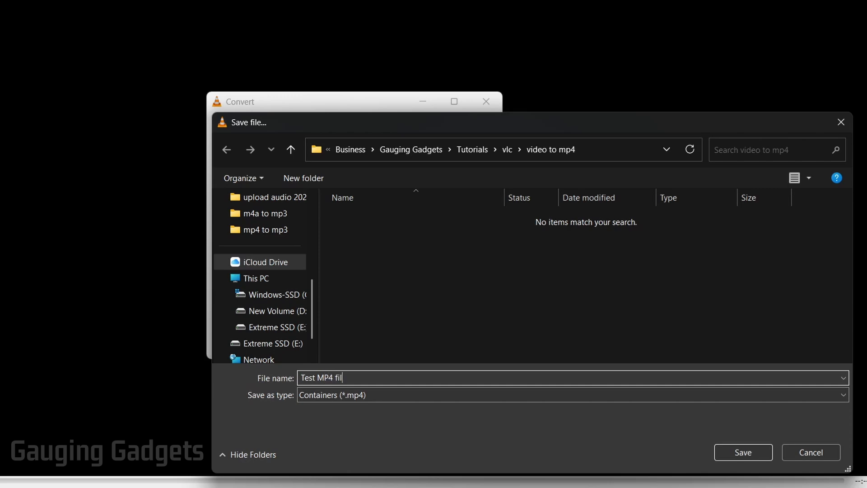
{"action": "left_click", "coordinate": [743, 452]}
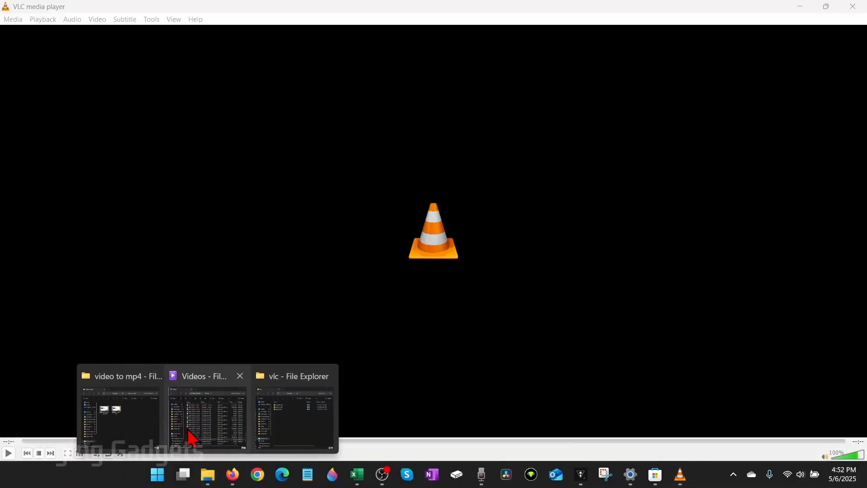
Step: Show the video to mp4 folder with the converted file beside the original
{"action": "left_click", "coordinate": [122, 416]}
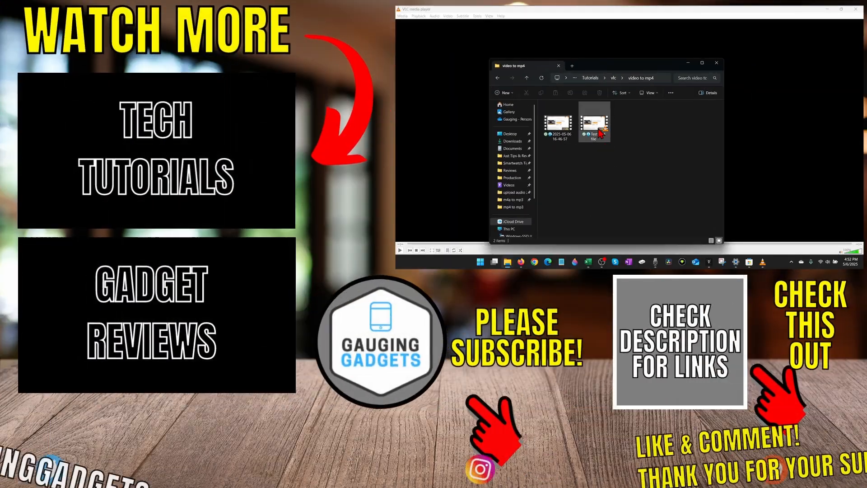